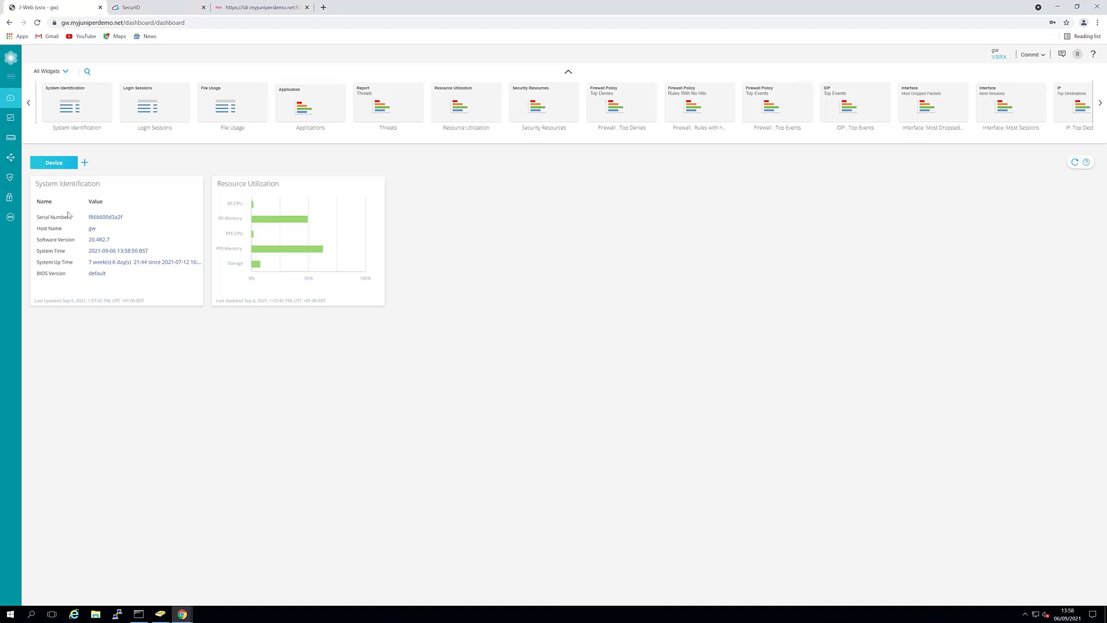
Review the RA-Radius VPN's local gateway settings in J-Web and cancel without changes.
left_click(10, 218)
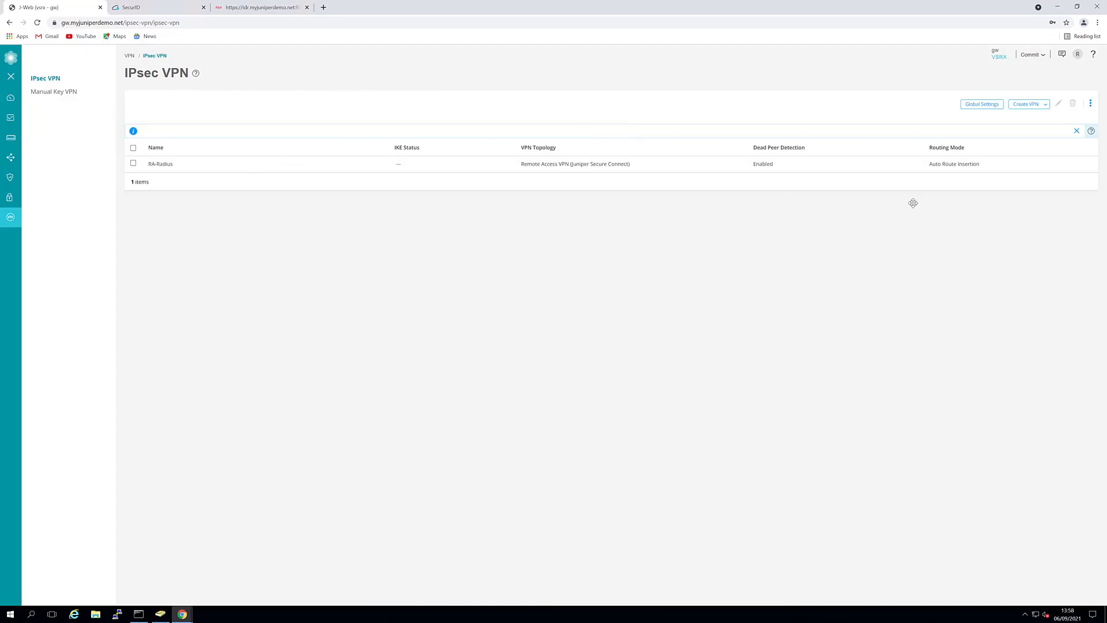
left_click(906, 170)
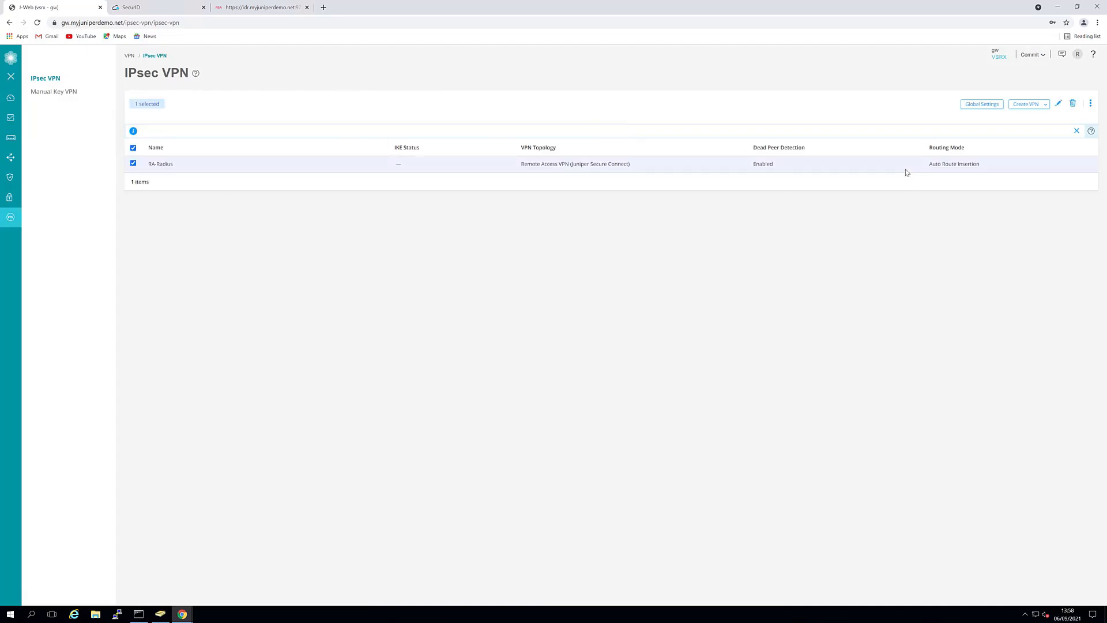
left_click(1058, 104)
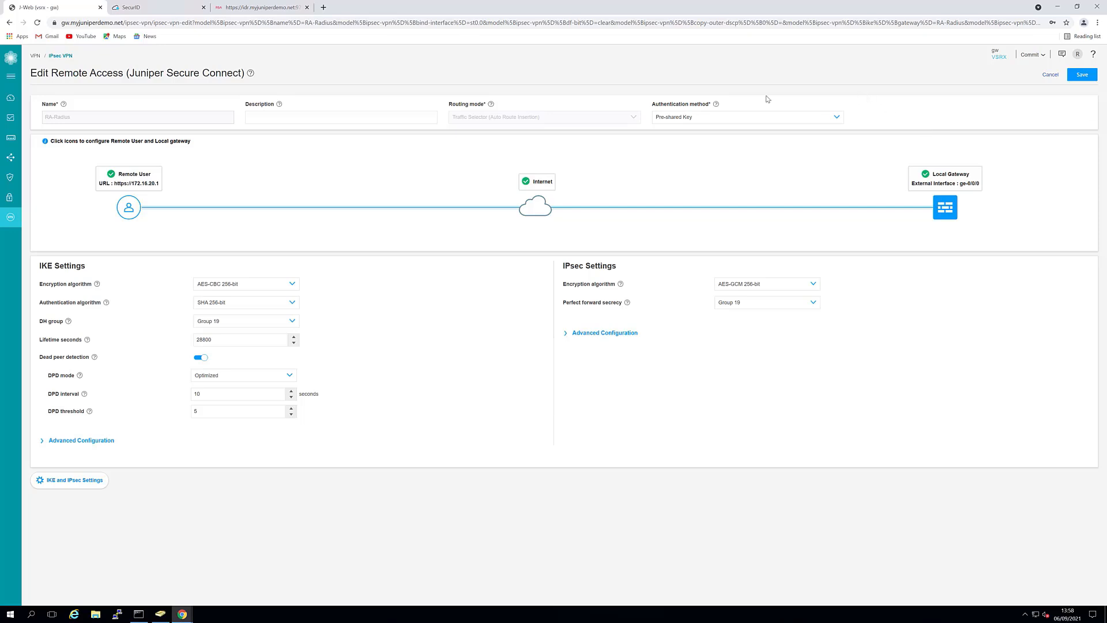
left_click(946, 215)
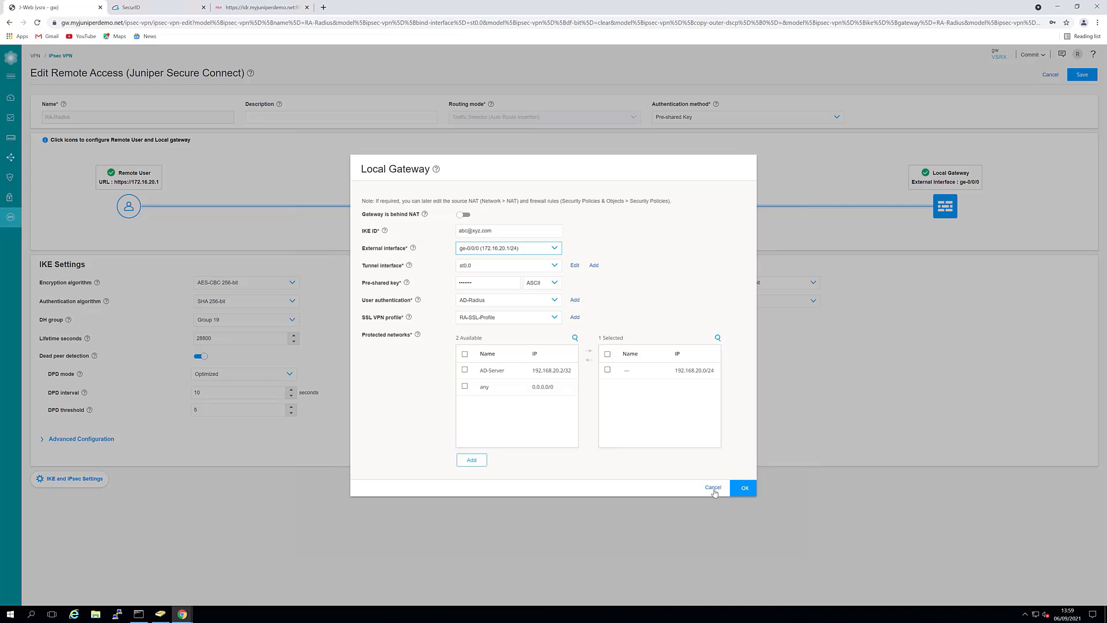
left_click(936, 259)
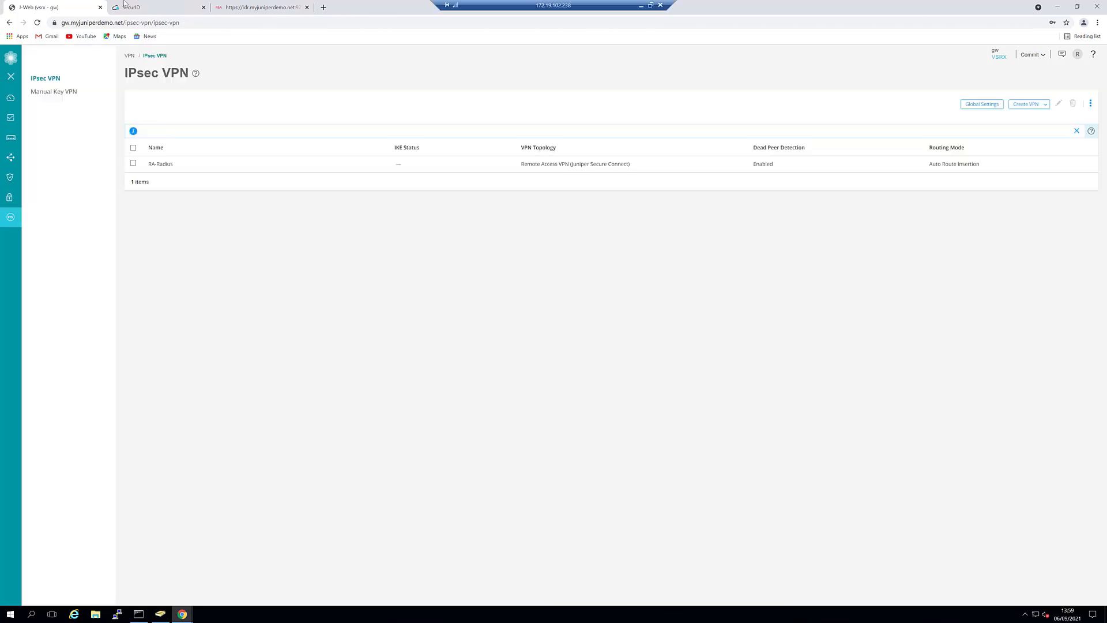
Sign back in to the SecurID console and check the identity router's Connect Administration Console.
left_click(128, 7)
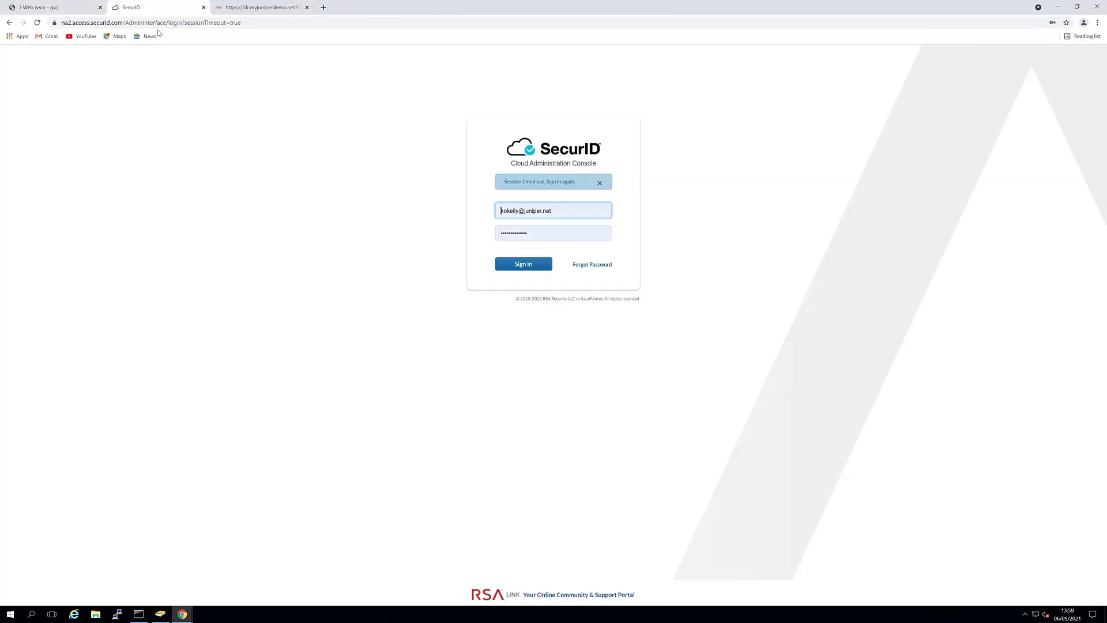
left_click(544, 264)
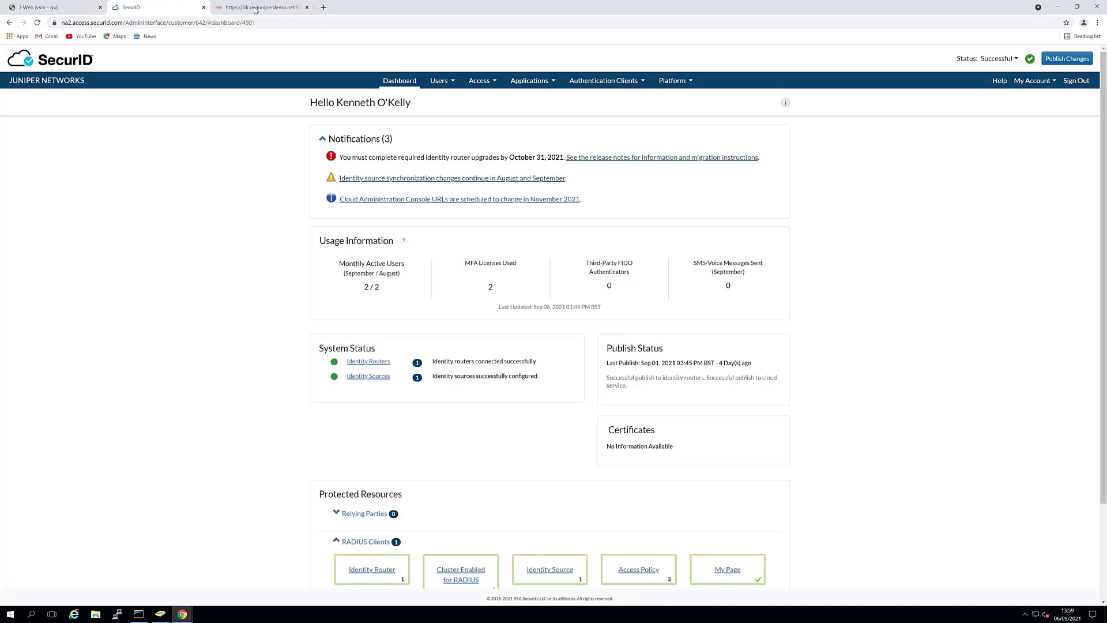
left_click(254, 10)
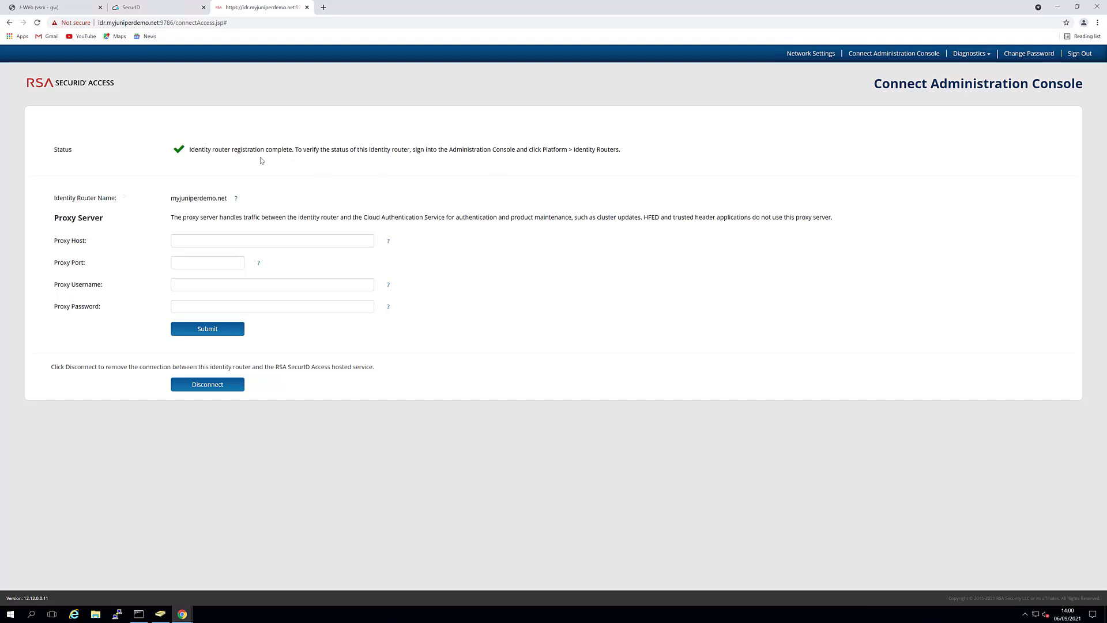
Open the myjuniperdemo.net identity router's registration details and generate a registration code.
left_click(149, 8)
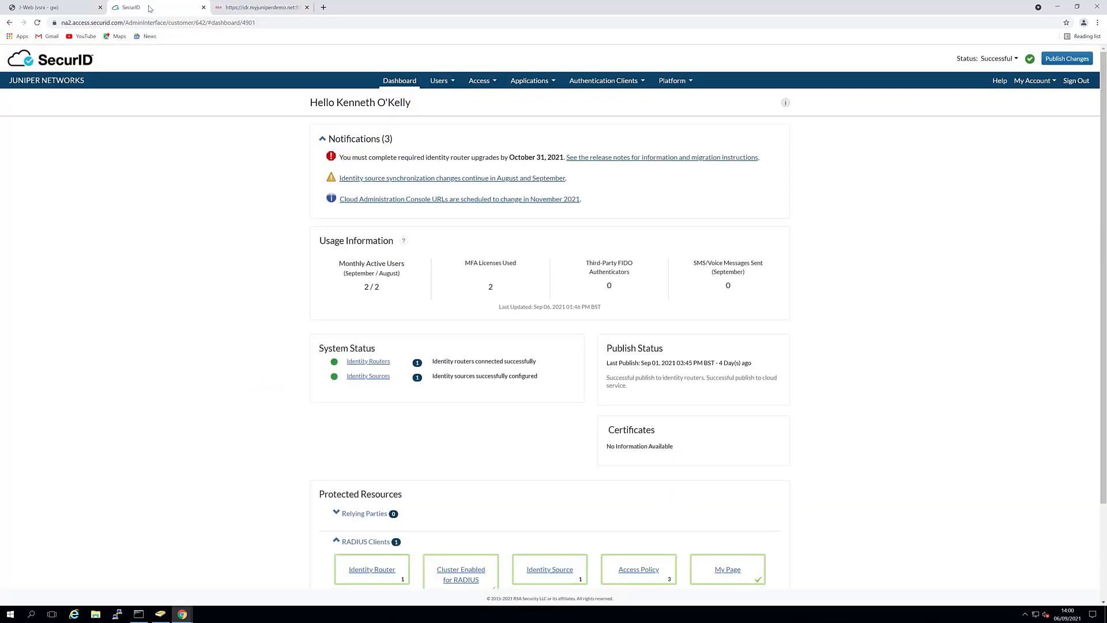
left_click(666, 83)
left_click(677, 98)
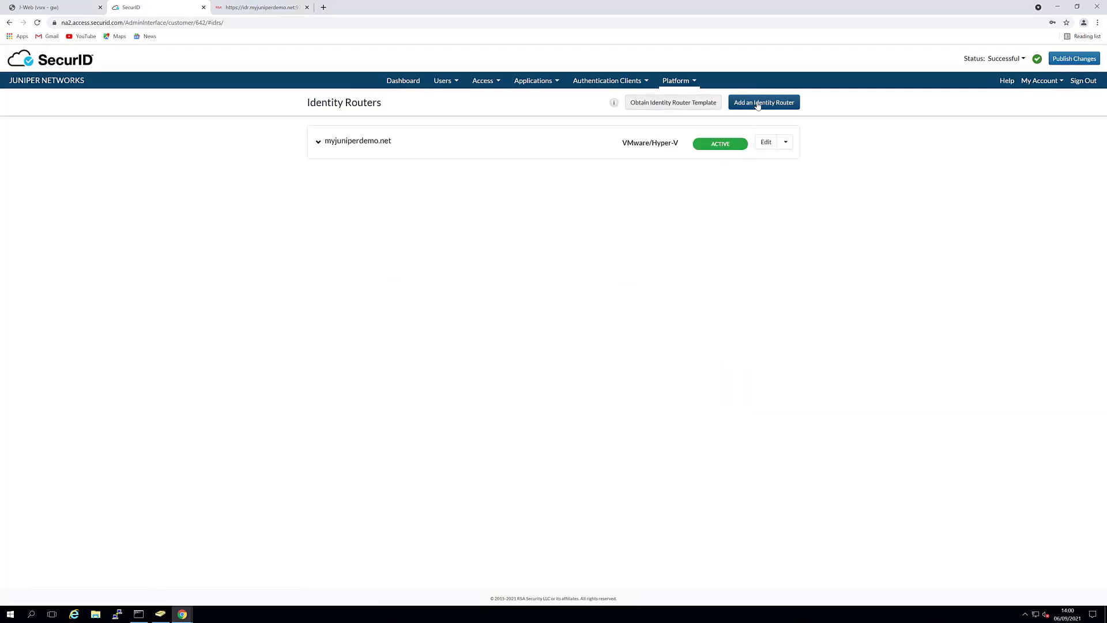
left_click(767, 144)
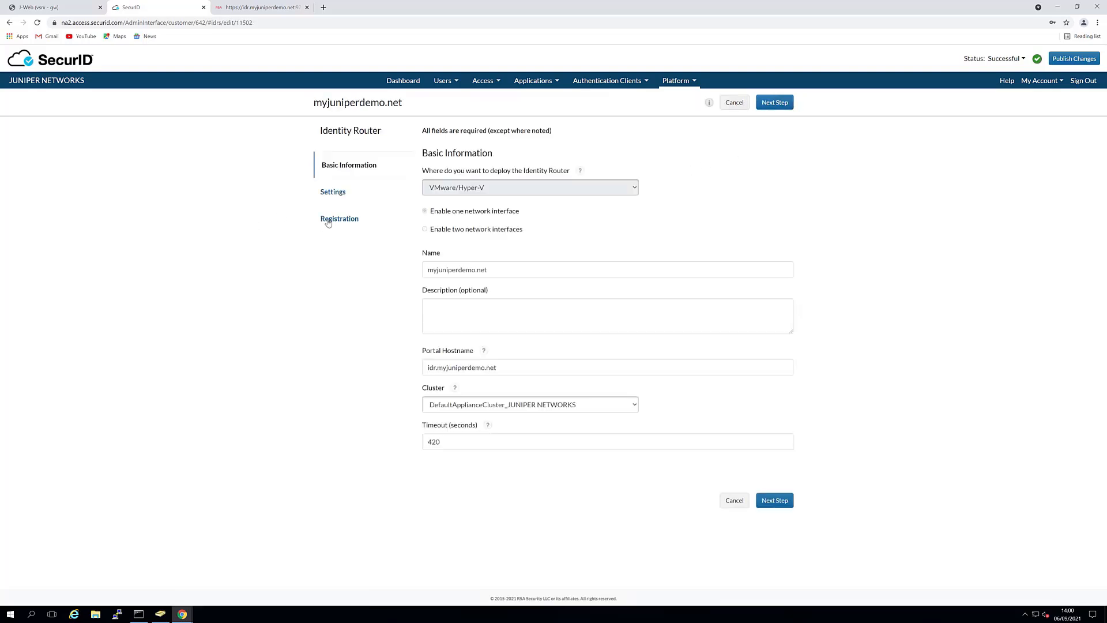
left_click(343, 222)
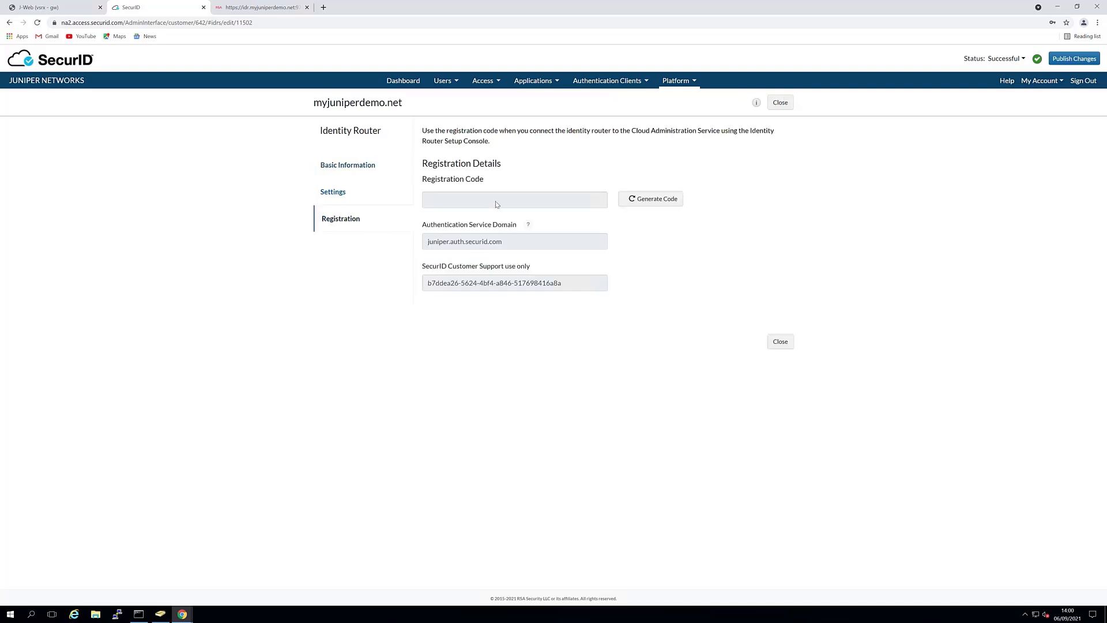
left_click(639, 203)
left_click(230, 7)
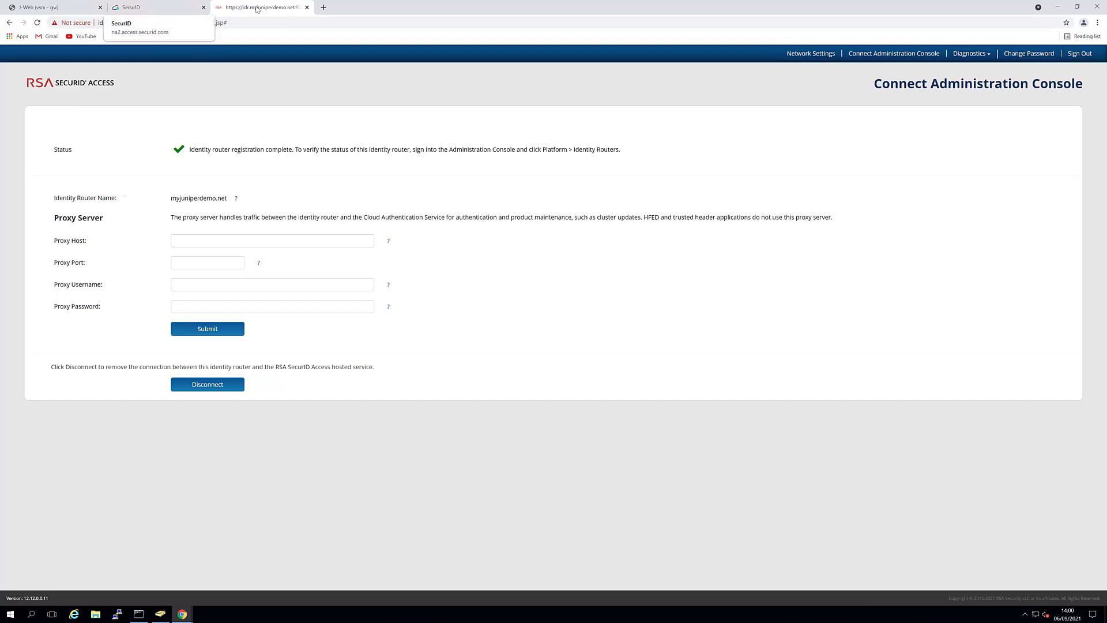
From the dashboard's Identity Router card, expand myjuniperdemo.net to confirm it is ACTIVE with RADIUS running.
left_click(155, 7)
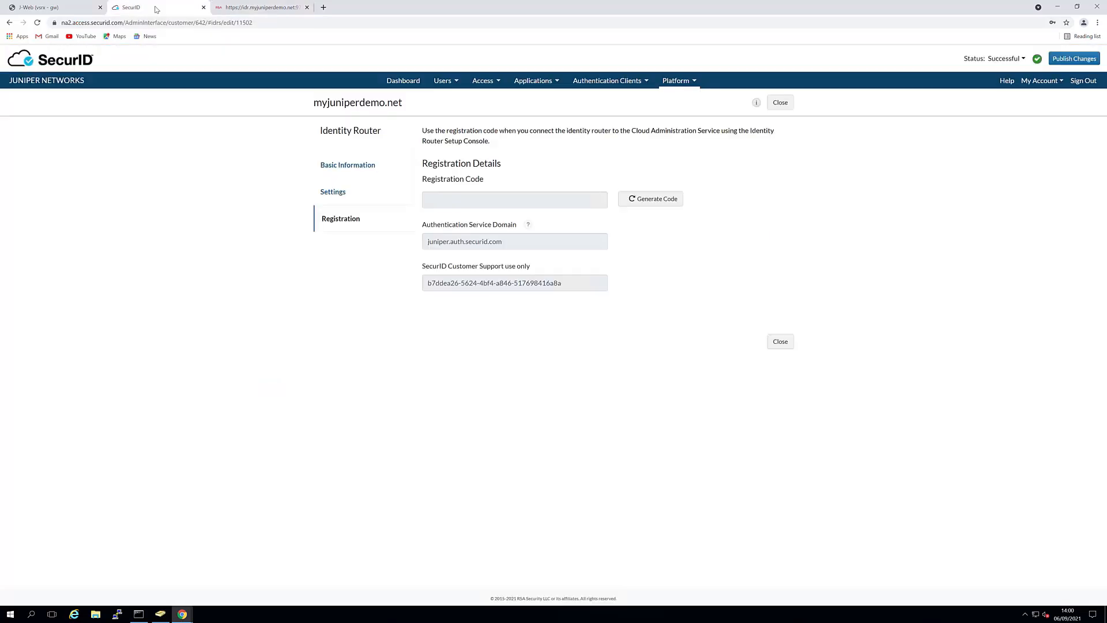
left_click(409, 83)
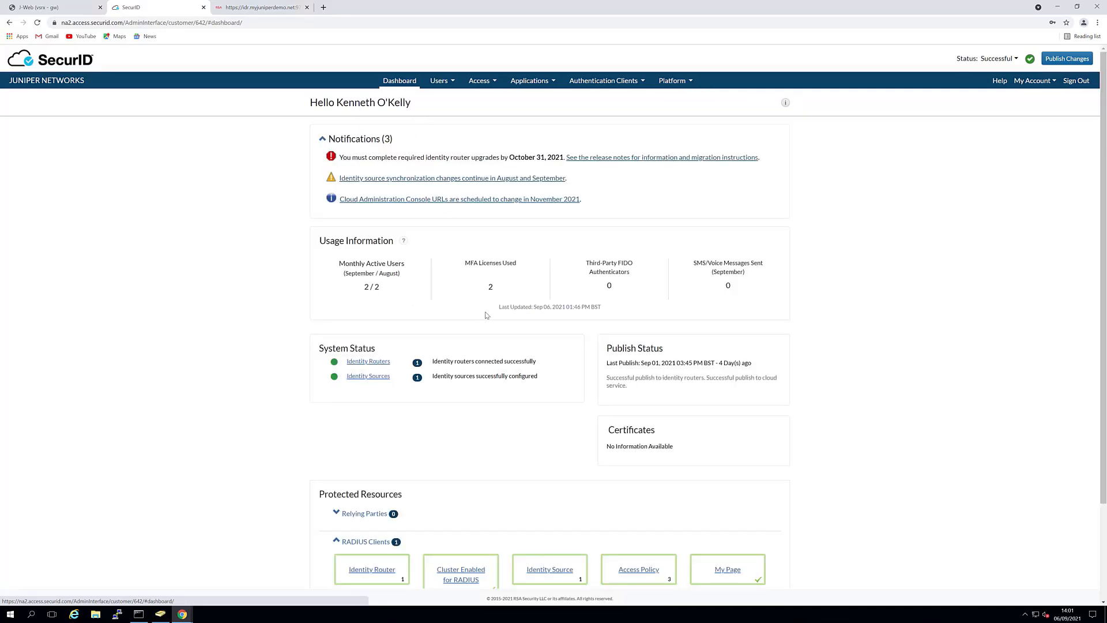
scroll(499, 378, "down", 3)
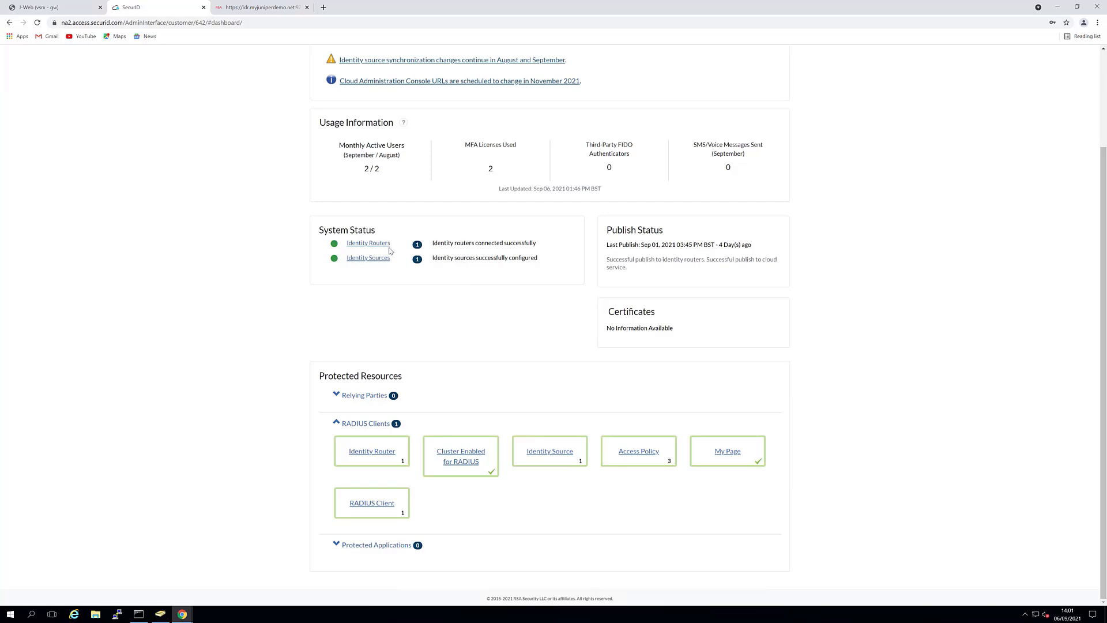
left_click(383, 454)
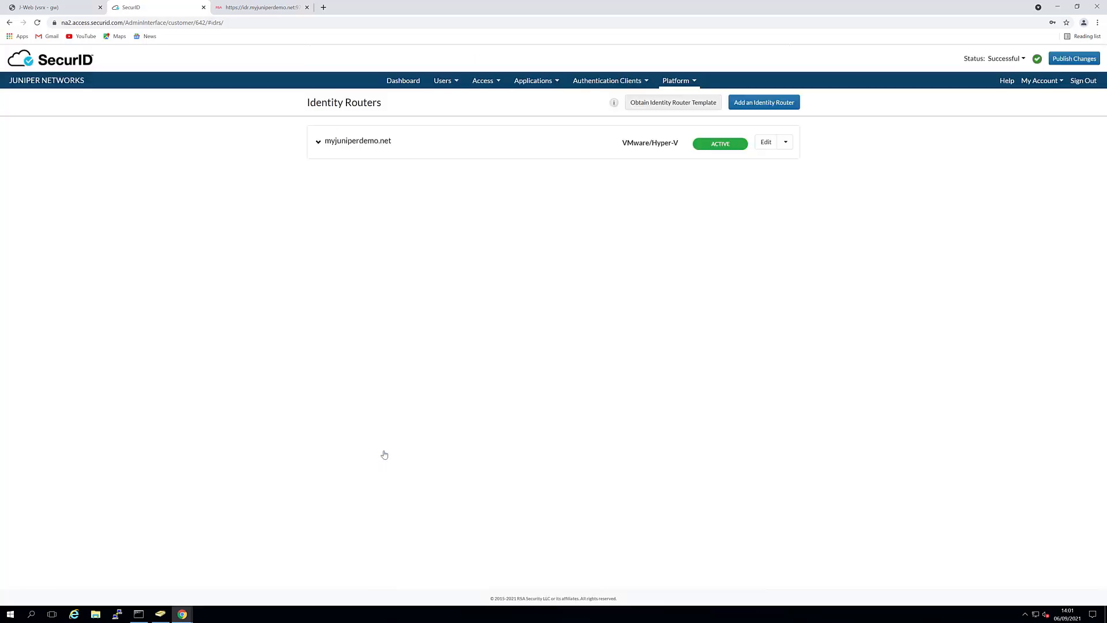
left_click(317, 143)
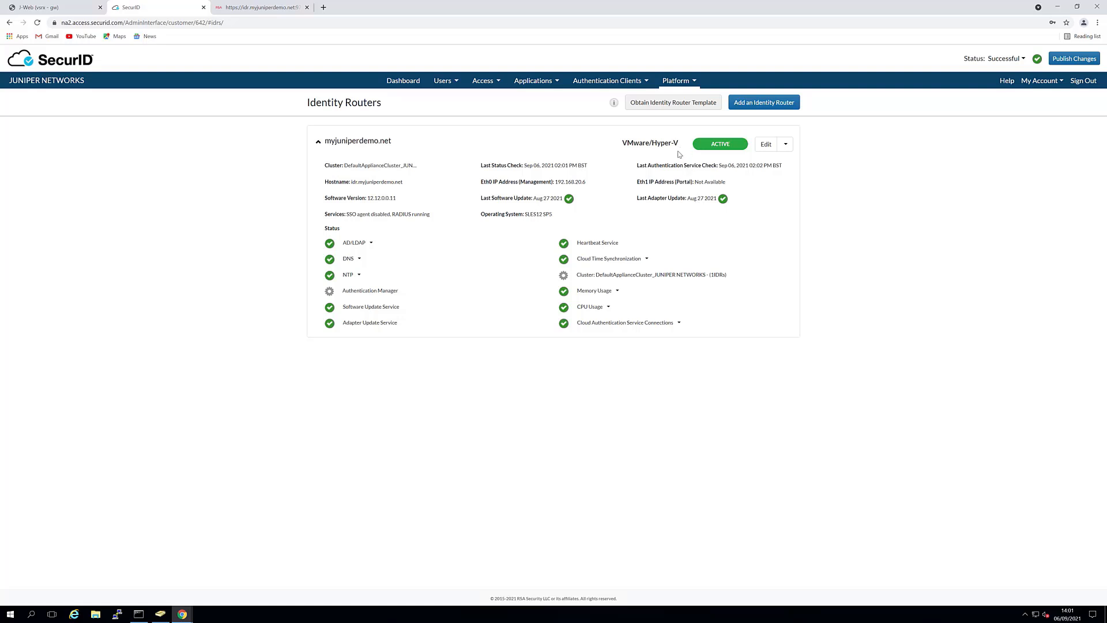
Open the slab-ad-srv01 identity source for editing and review its 192.168.20.2:389 directory settings.
left_click(451, 82)
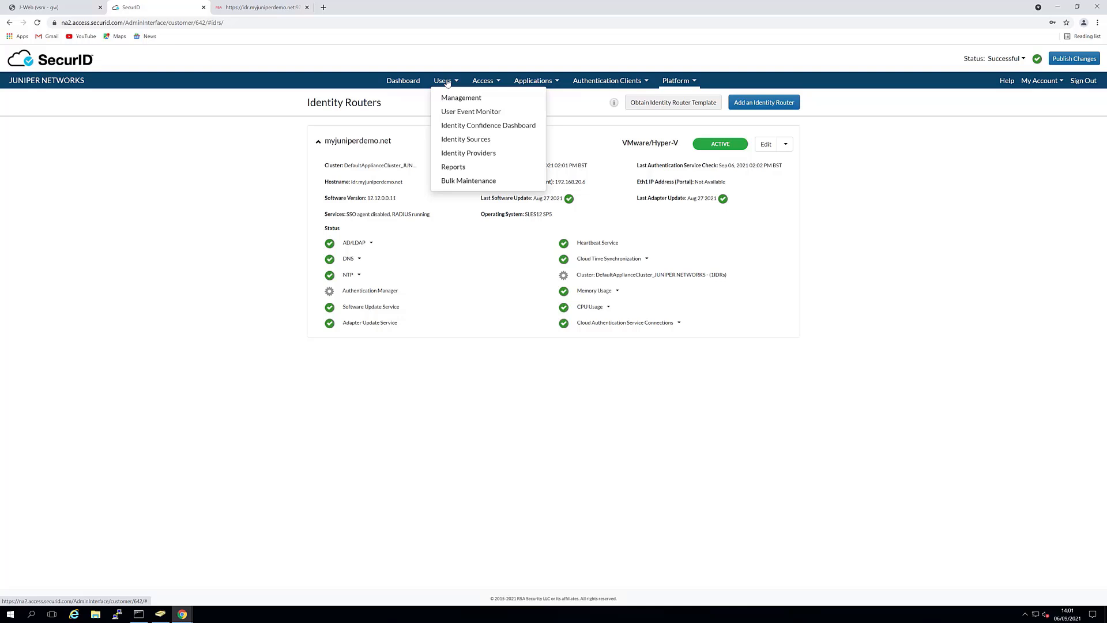
left_click(467, 141)
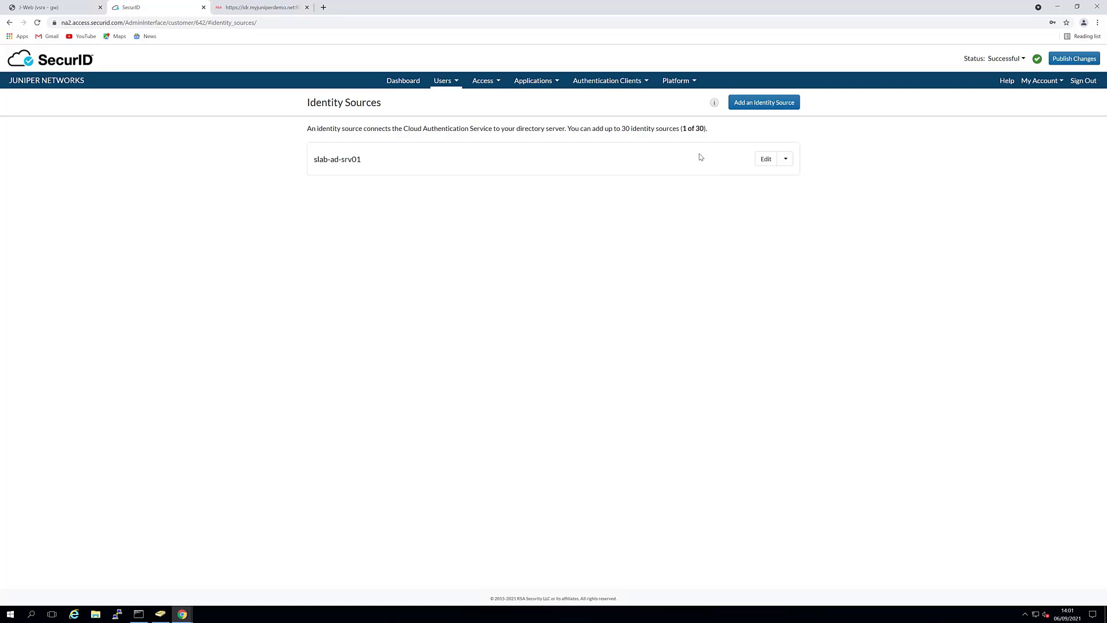
left_click(765, 164)
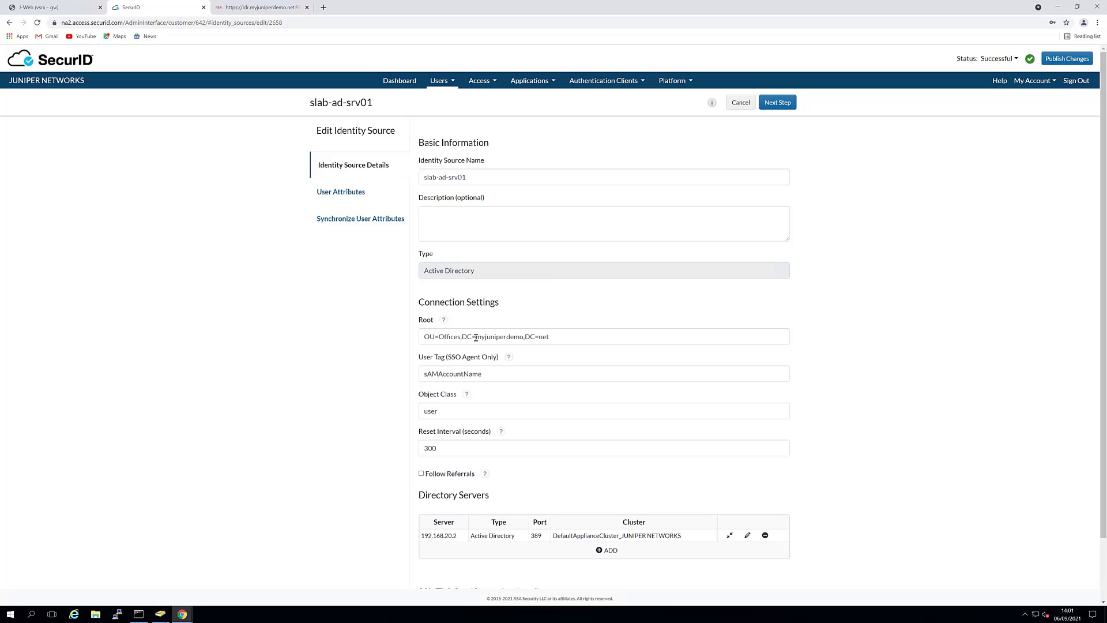
scroll(496, 387, "down", 2)
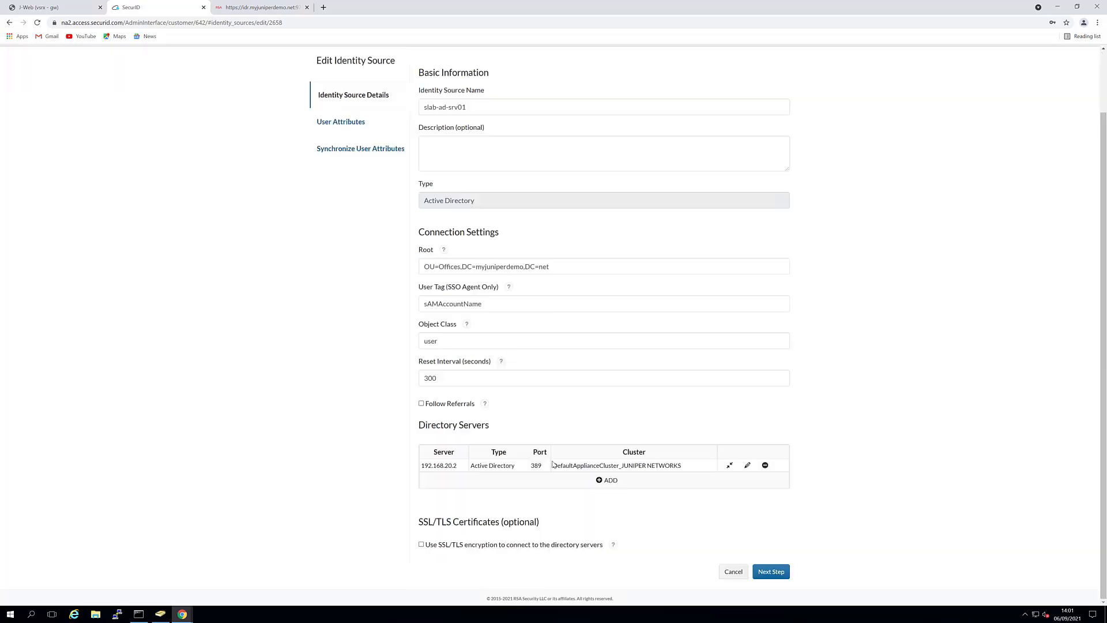
scroll(594, 438, "up", 2)
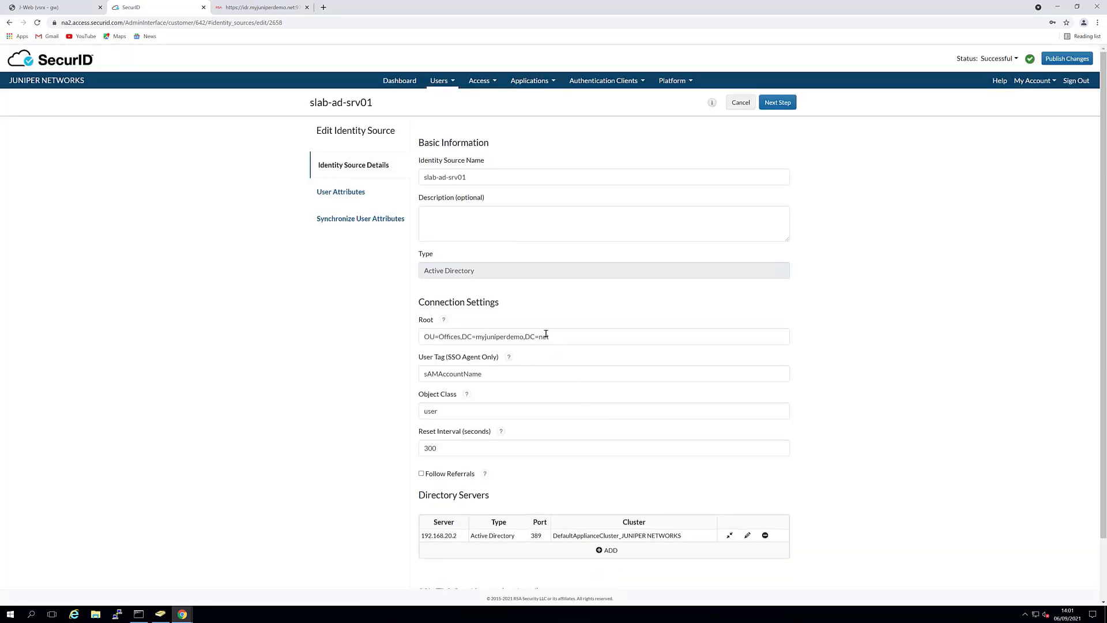
Search User Management for the demo user and open their details showing authenticator WIN10-1.
left_click(446, 82)
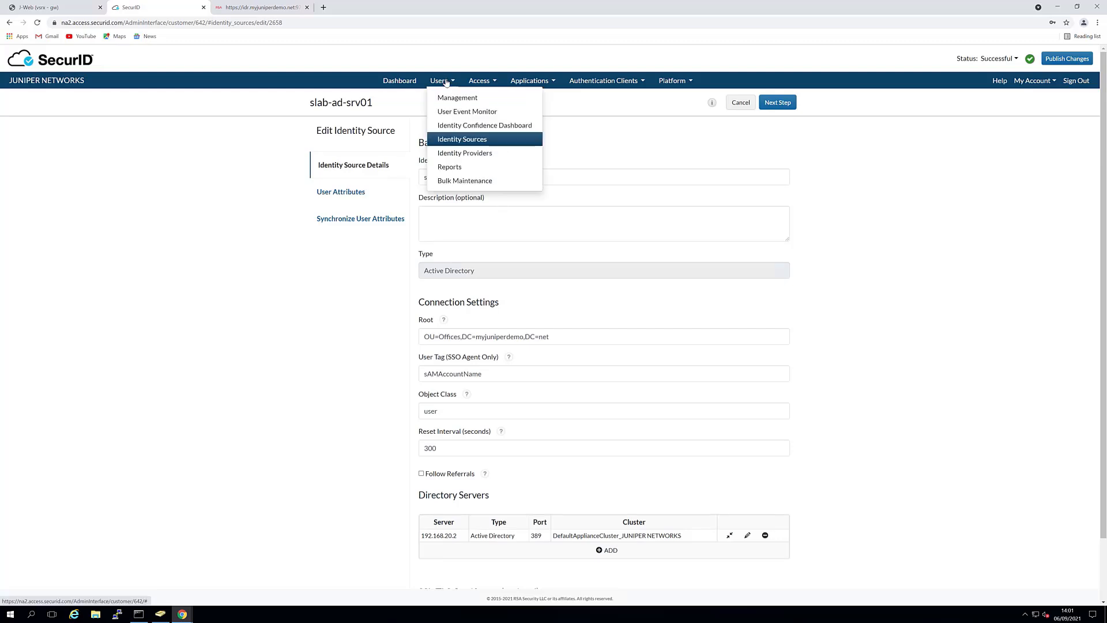
left_click(460, 99)
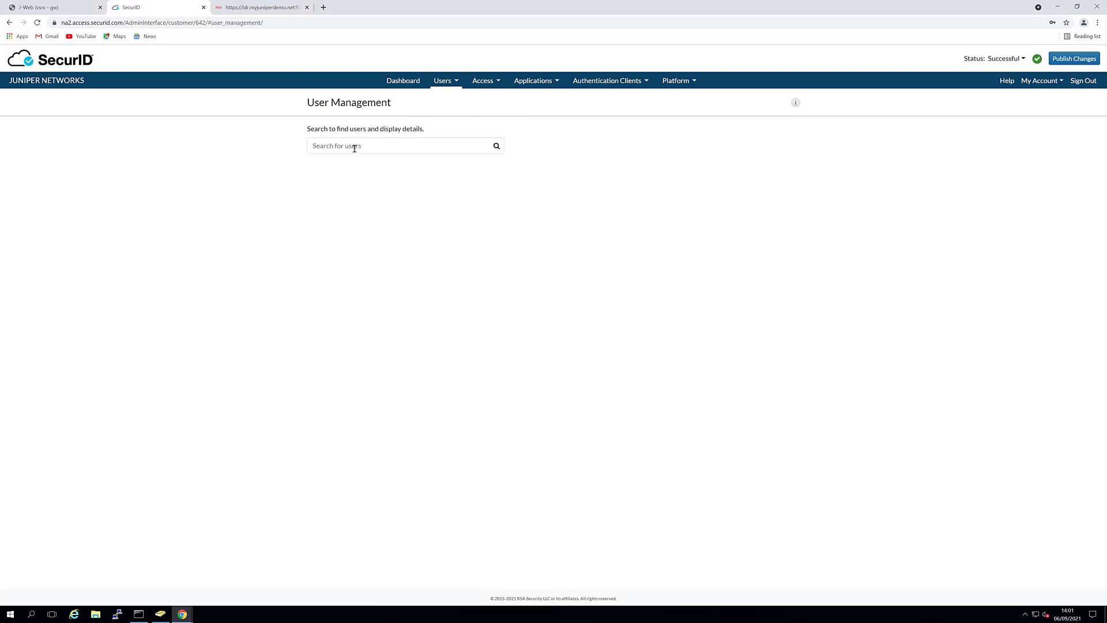
left_click(354, 147)
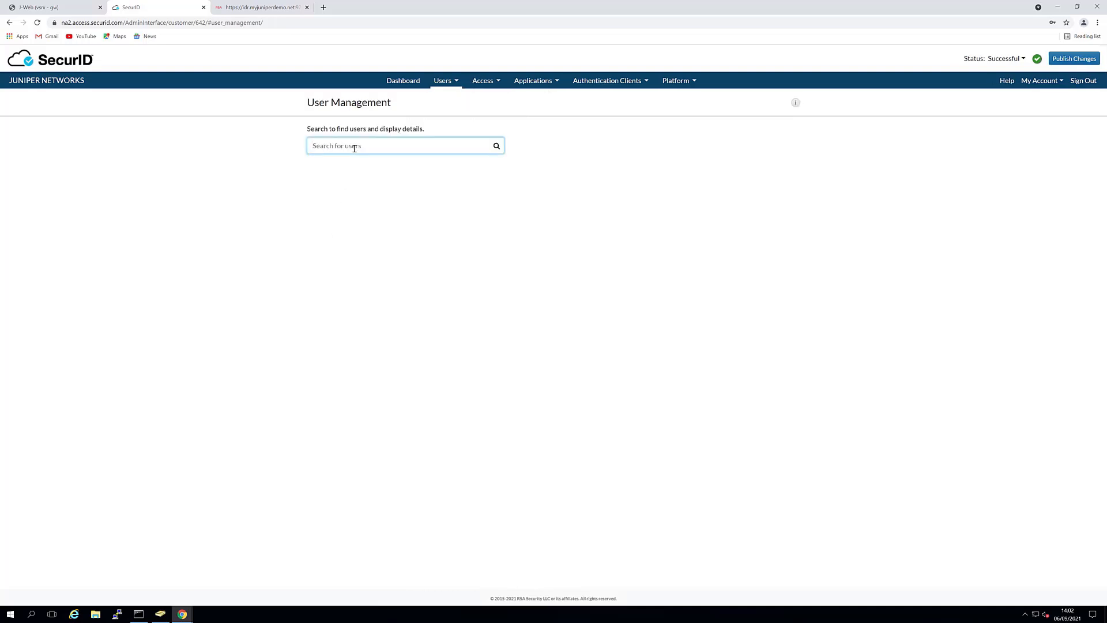
type("black")
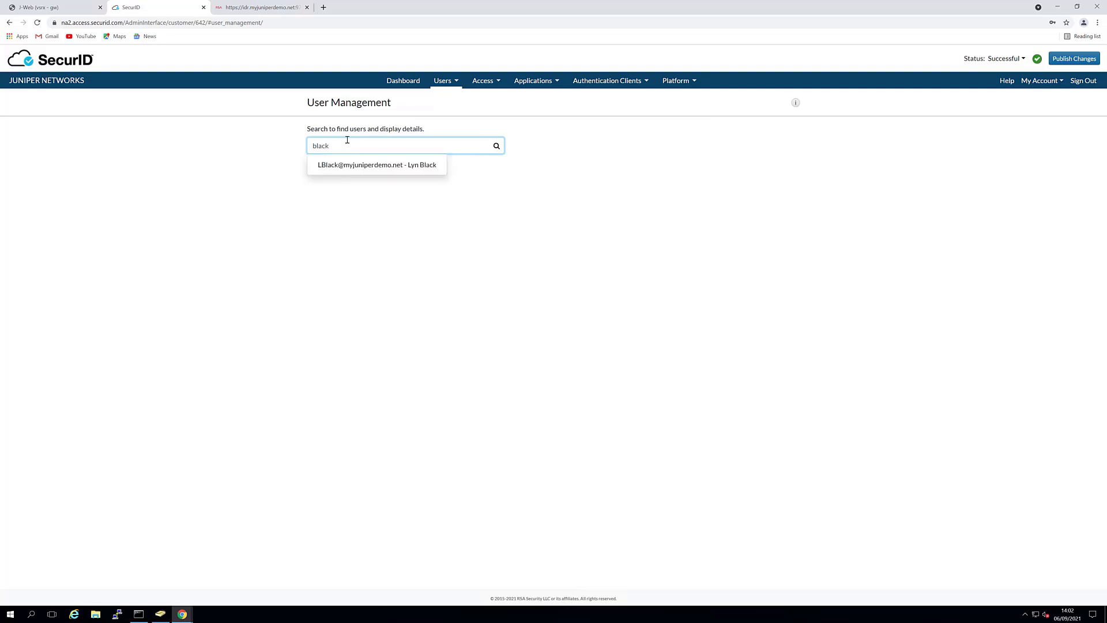
left_click(383, 171)
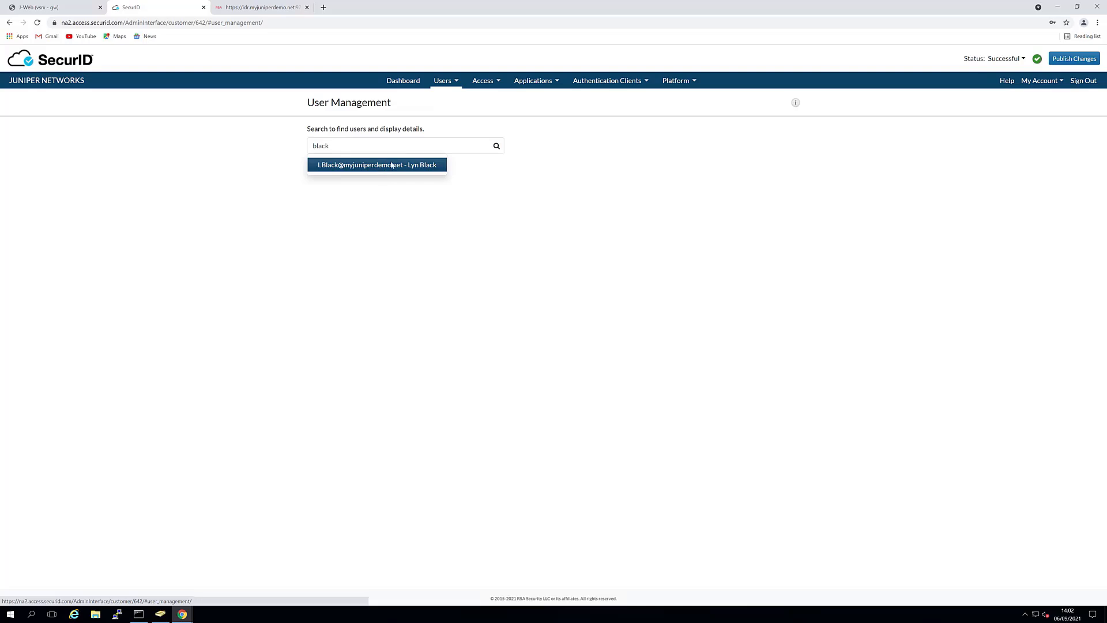
left_click(392, 168)
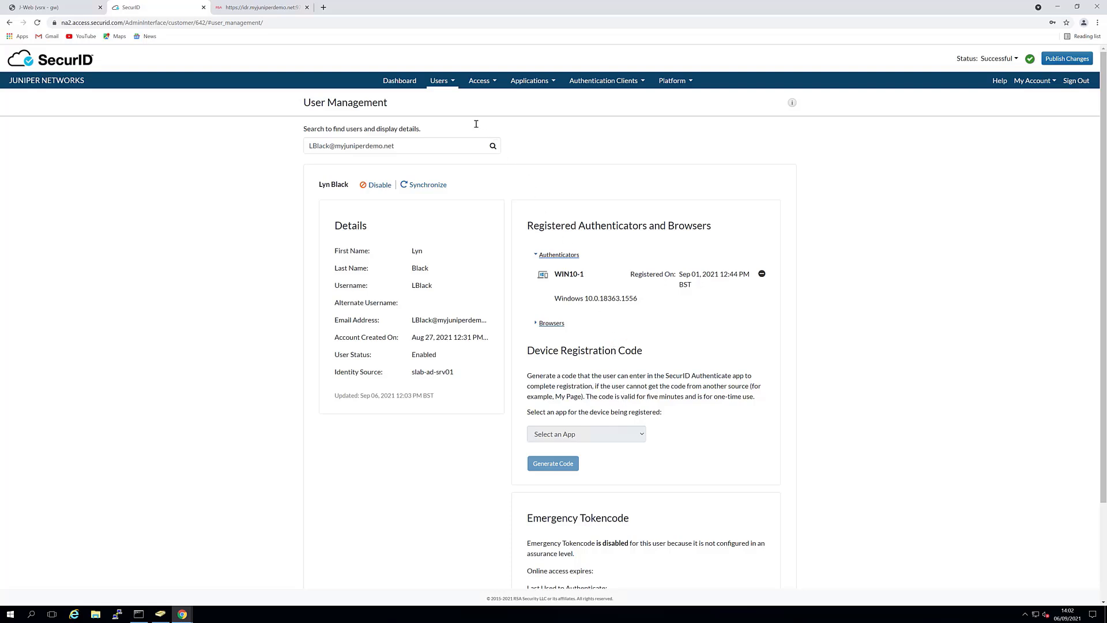
Open the vSRX RADIUS client (192.168.20.1) for editing and review its push-prompt and policy settings.
left_click(603, 86)
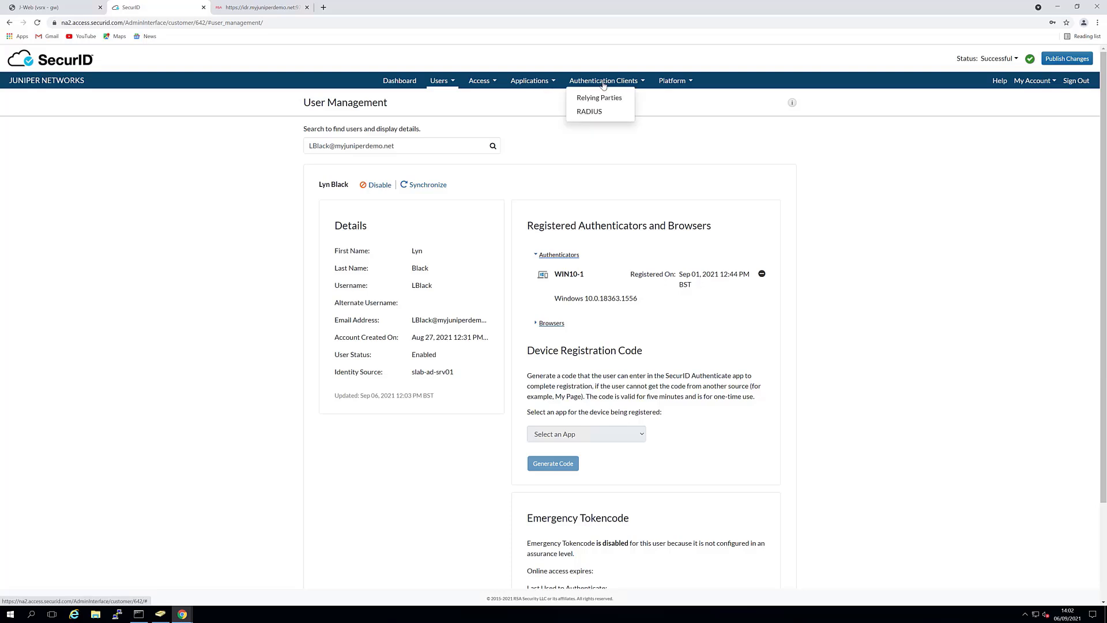
left_click(592, 112)
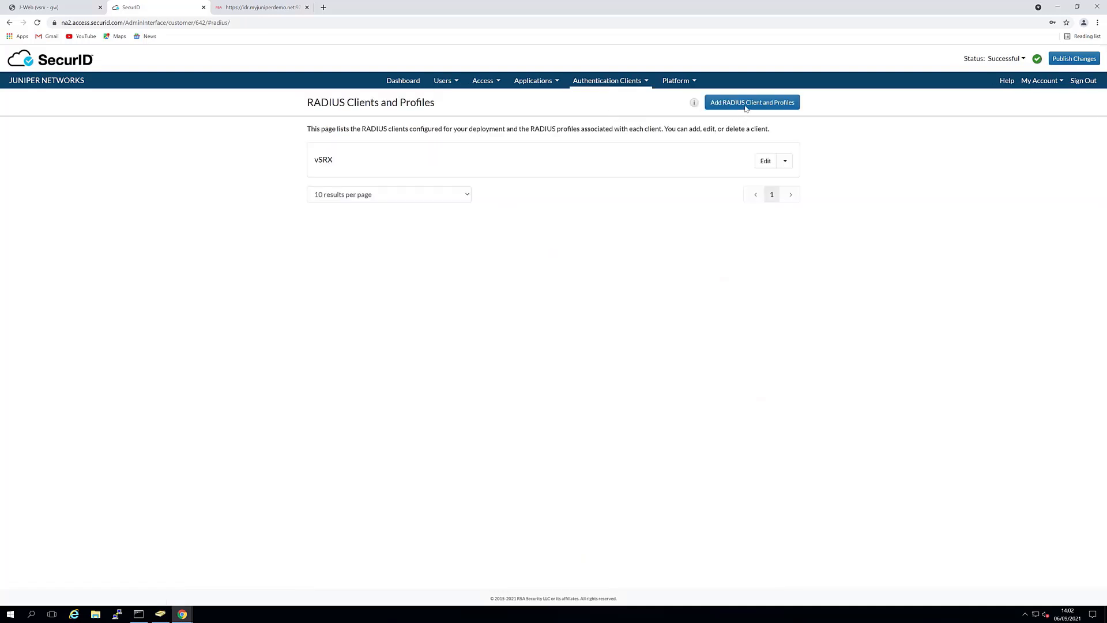
left_click(766, 163)
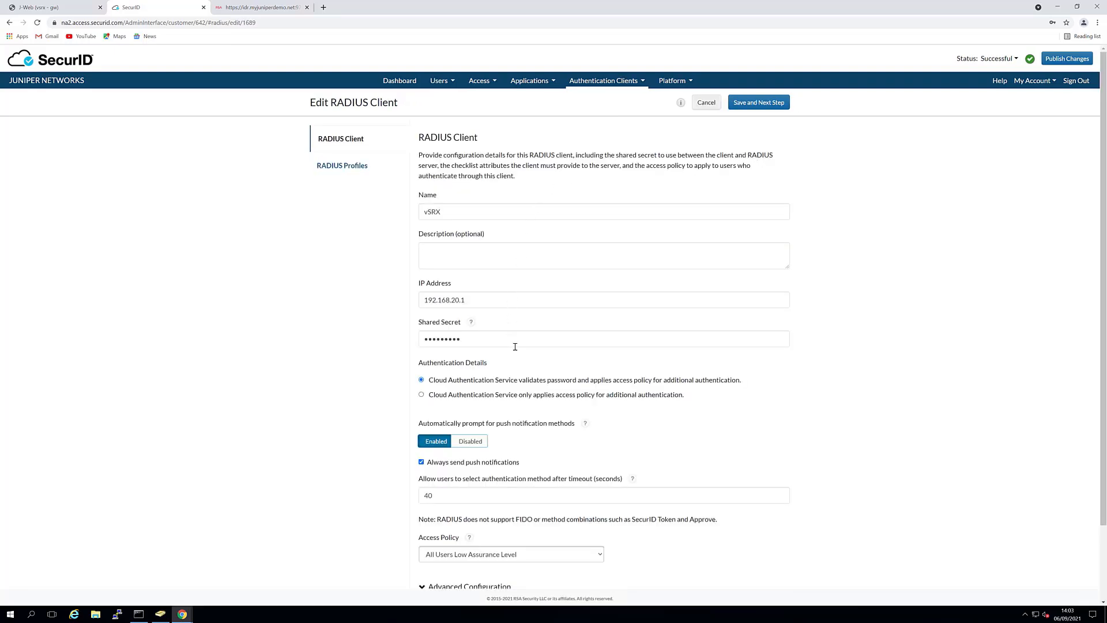
scroll(512, 337, "down", 3)
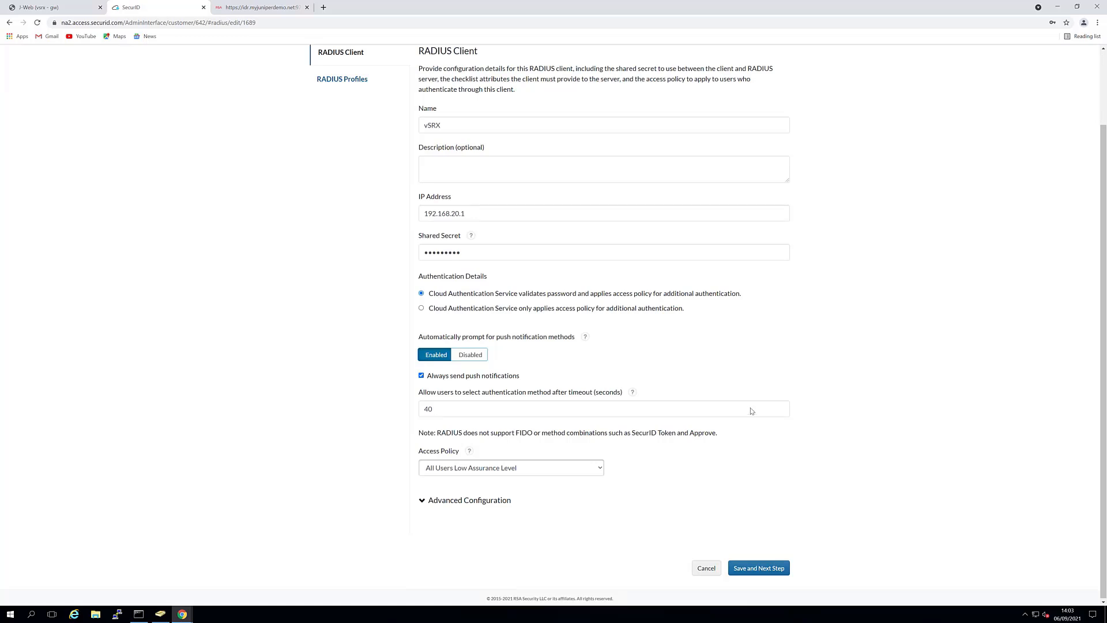
scroll(748, 411, "up", 3)
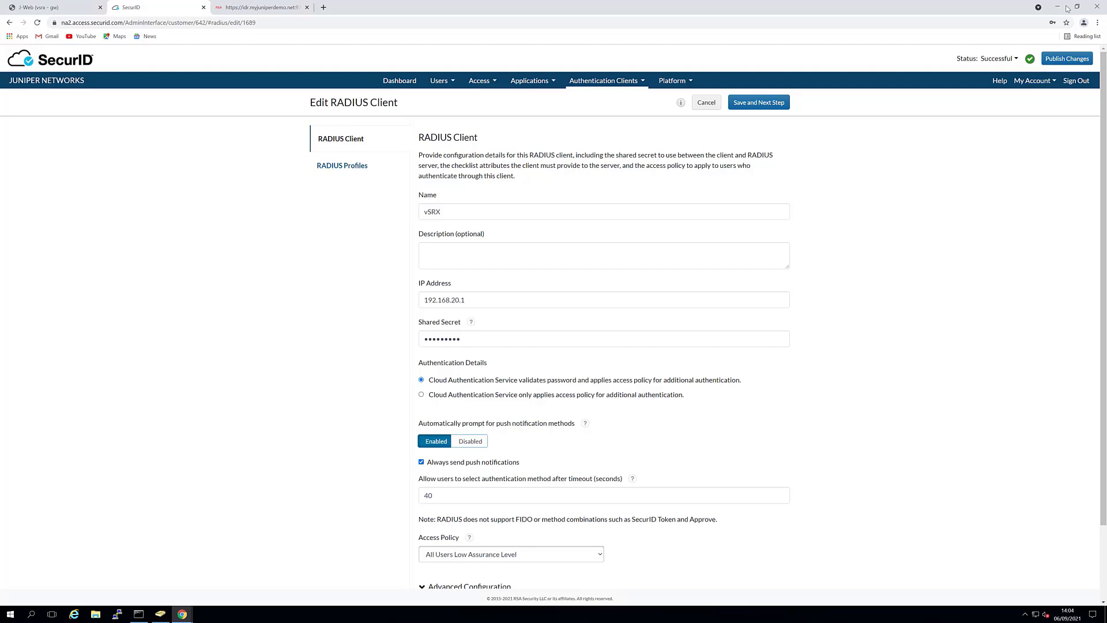
On the local desktop, check the RSA SecurID Authenticate accounts and return to its tokencode view.
left_click(640, 6)
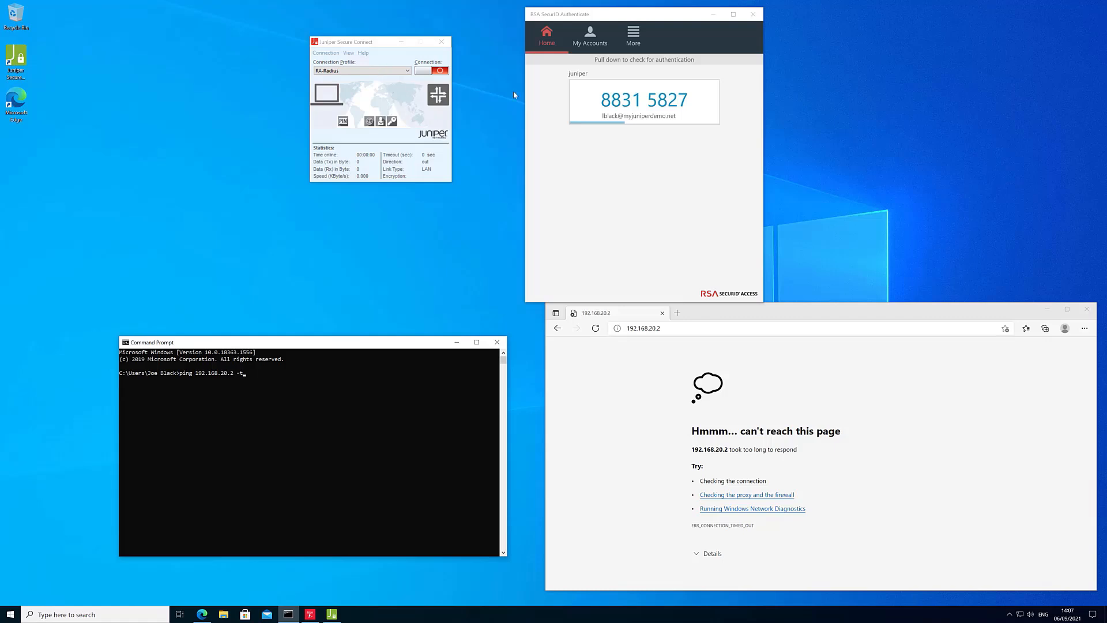
left_click(593, 41)
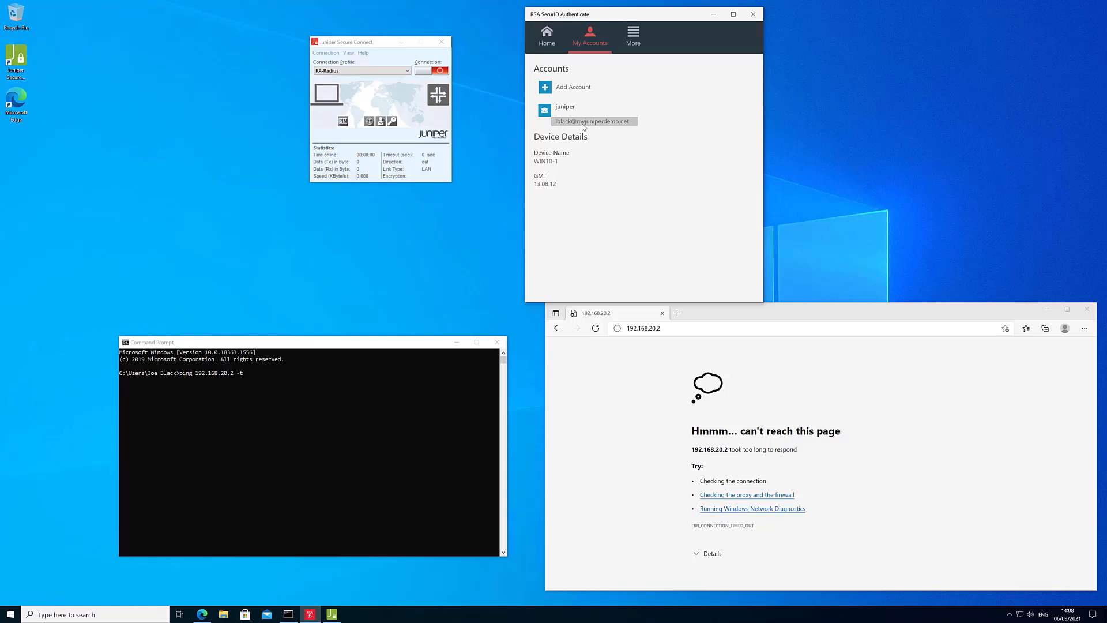
left_click(548, 40)
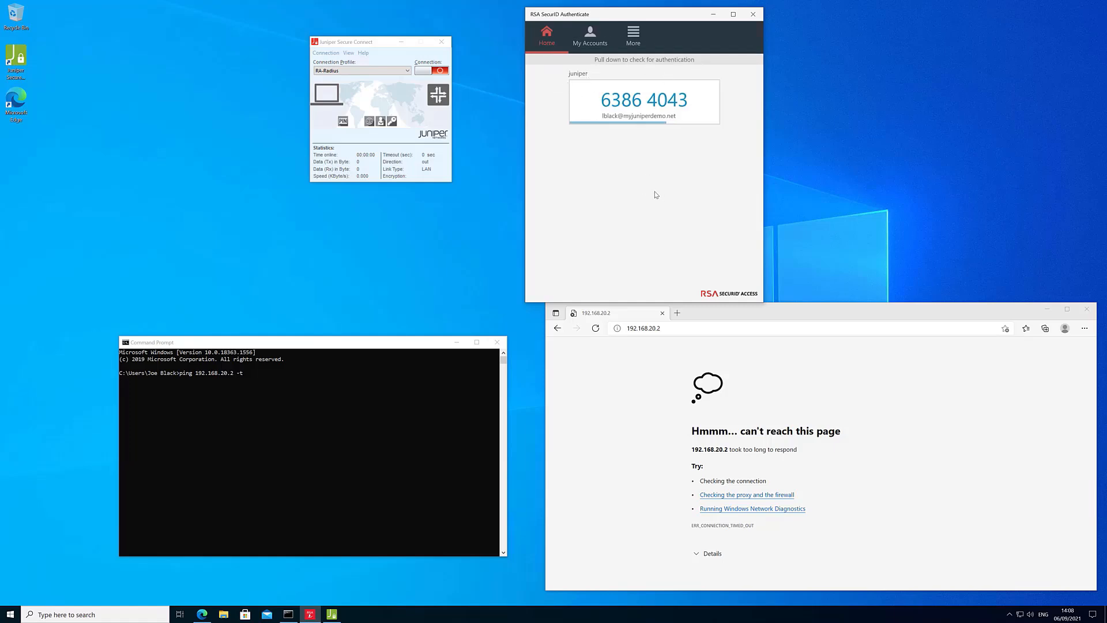
Start a continuous ping to 192.168.20.2 in Command Prompt, which times out.
left_click(395, 390)
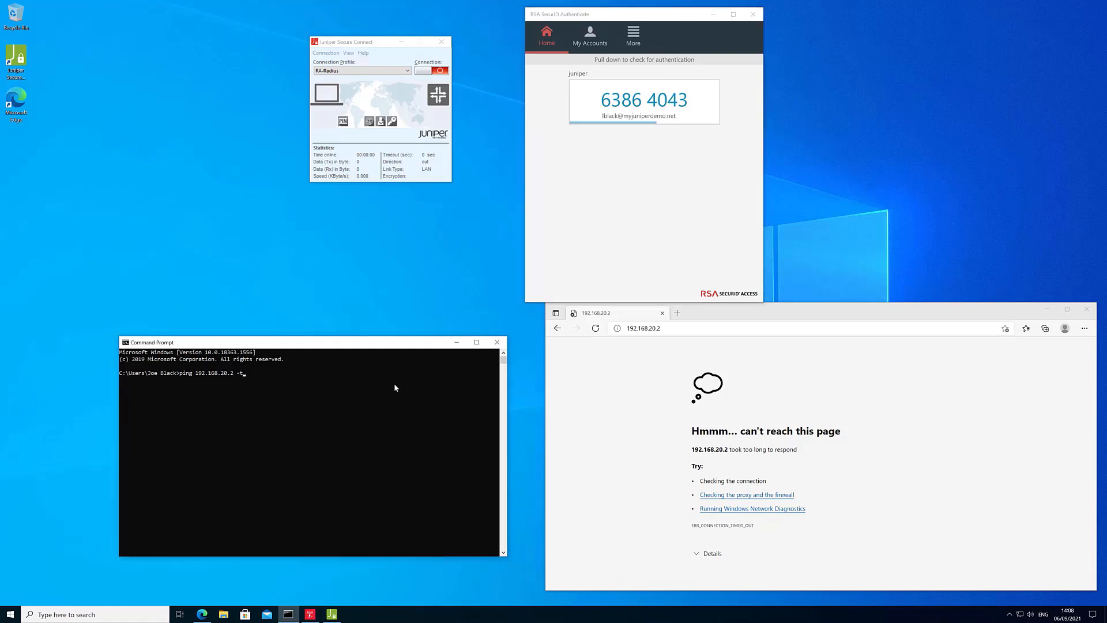
key("Return")
left_click(688, 328)
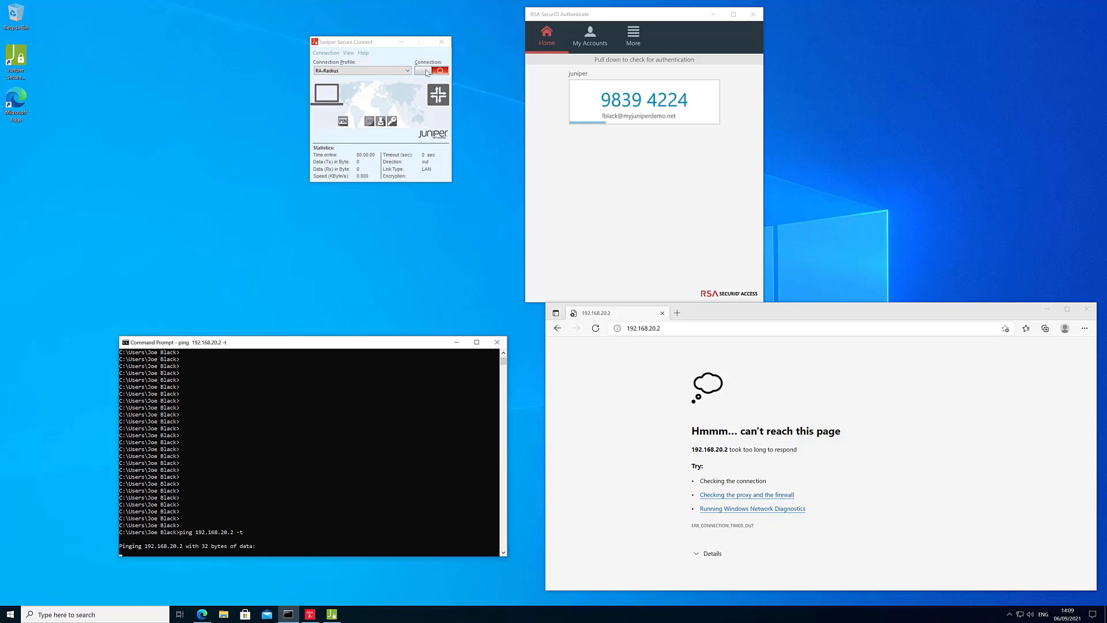
Start the RA-Radius connection in Juniper Secure Connect and submit the user ID and password.
left_click(424, 70)
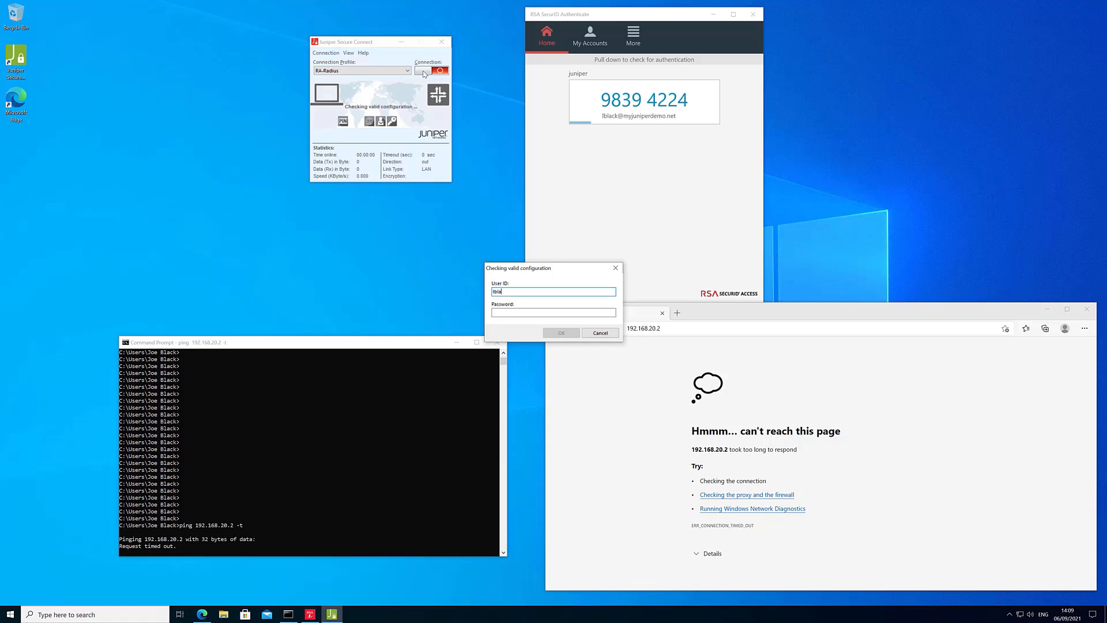
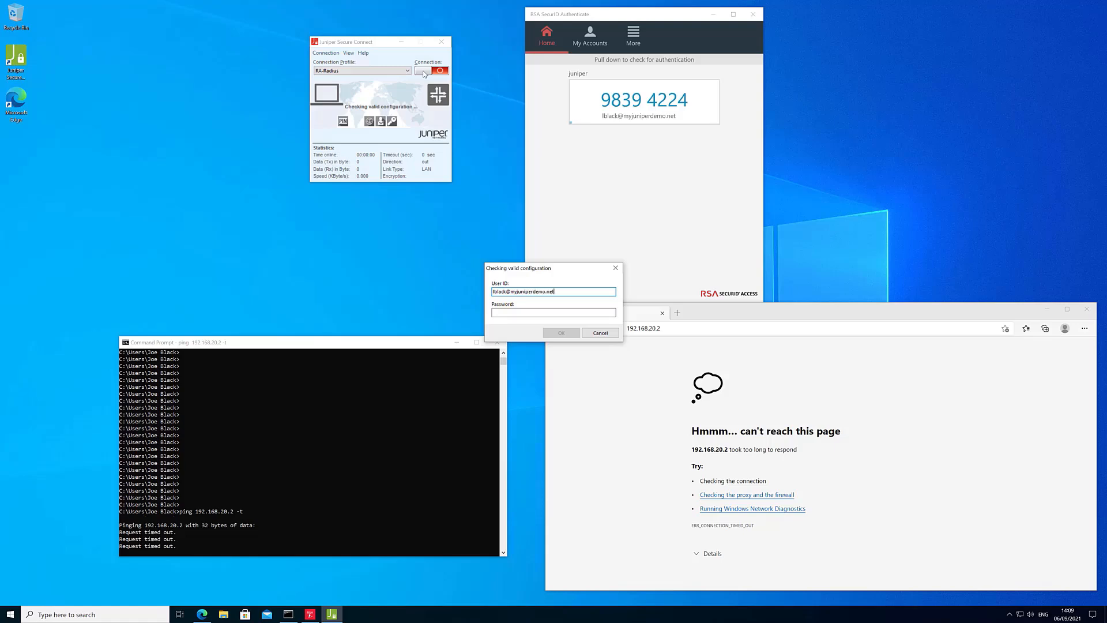
key("Tab")
type("••••")
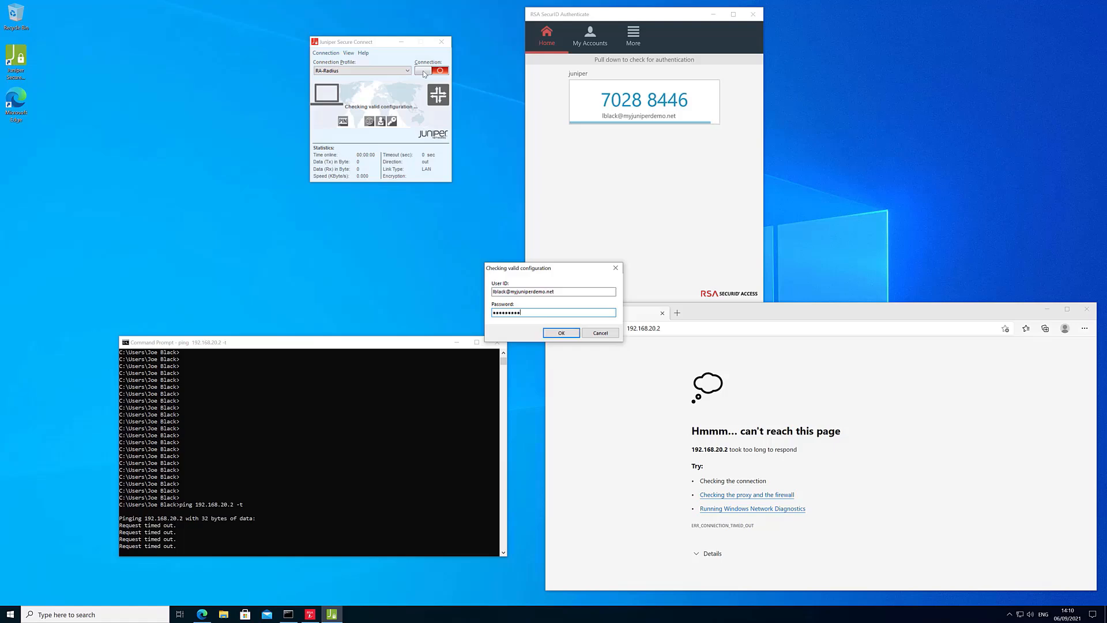
key("Return")
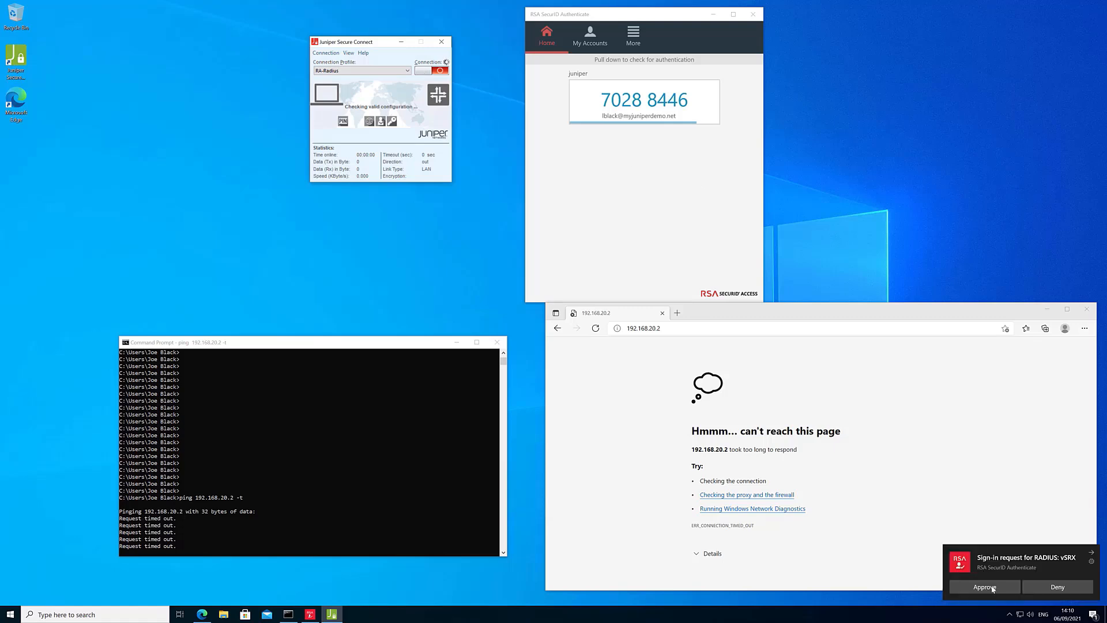
Approve the RSA push request and reload 192.168.20.2 to show the IIS welcome page.
left_click(992, 587)
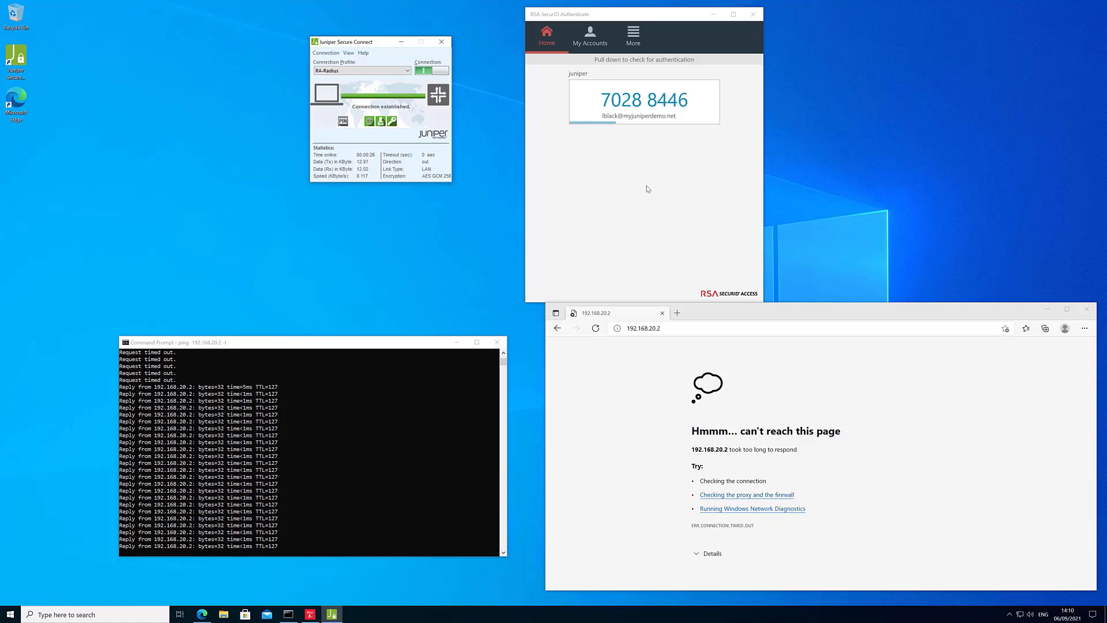
left_click(595, 330)
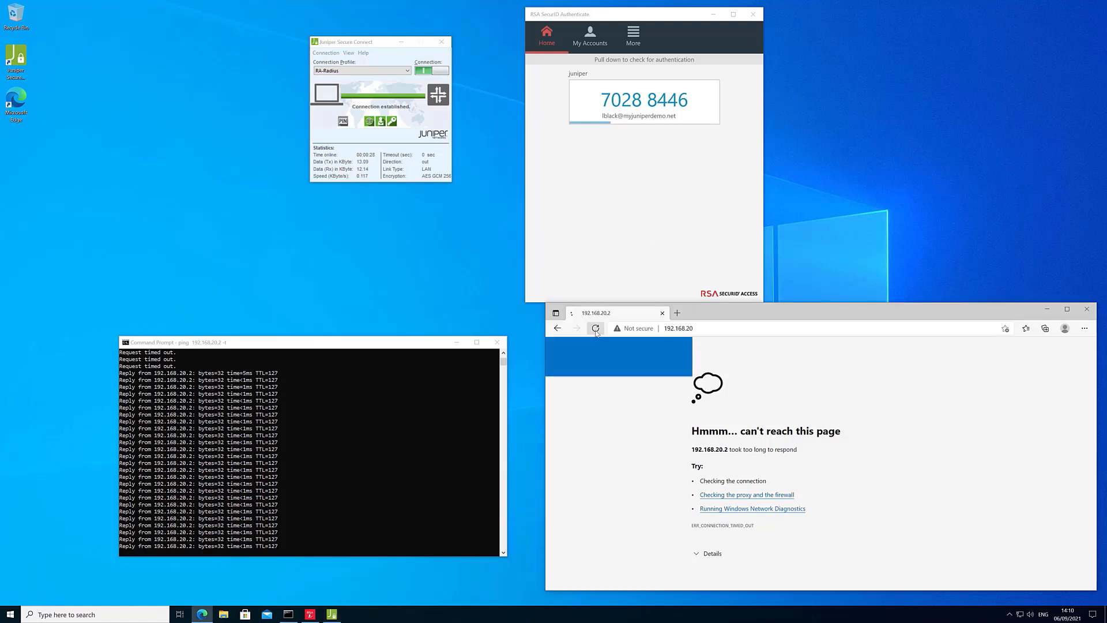